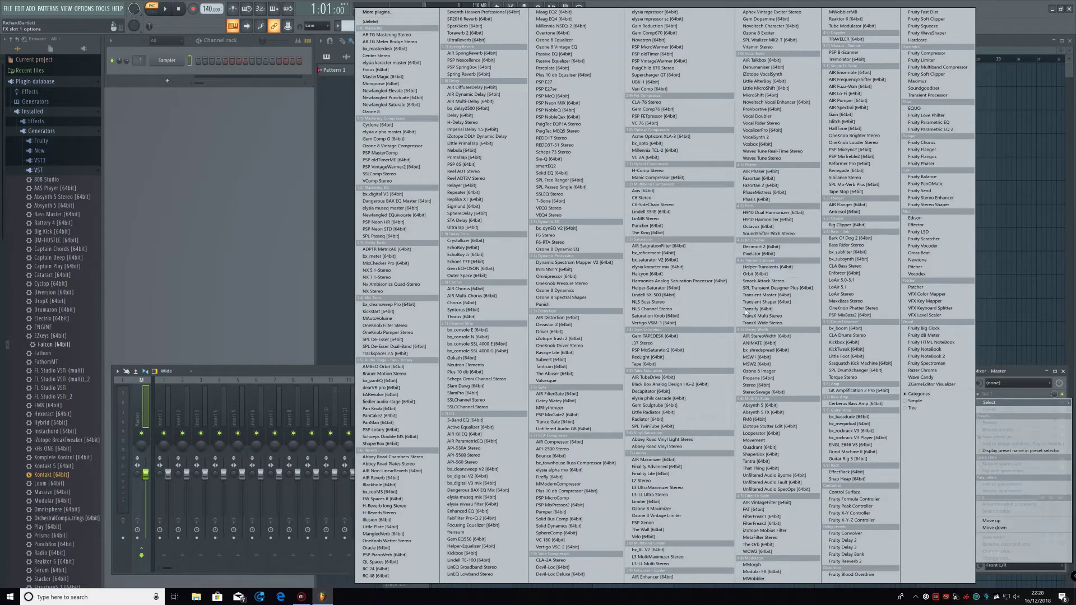
# Load Unfiltered Audio SpecOps on the master mixer track and move its window clear of the channel rack
pyautogui.click(773, 489)
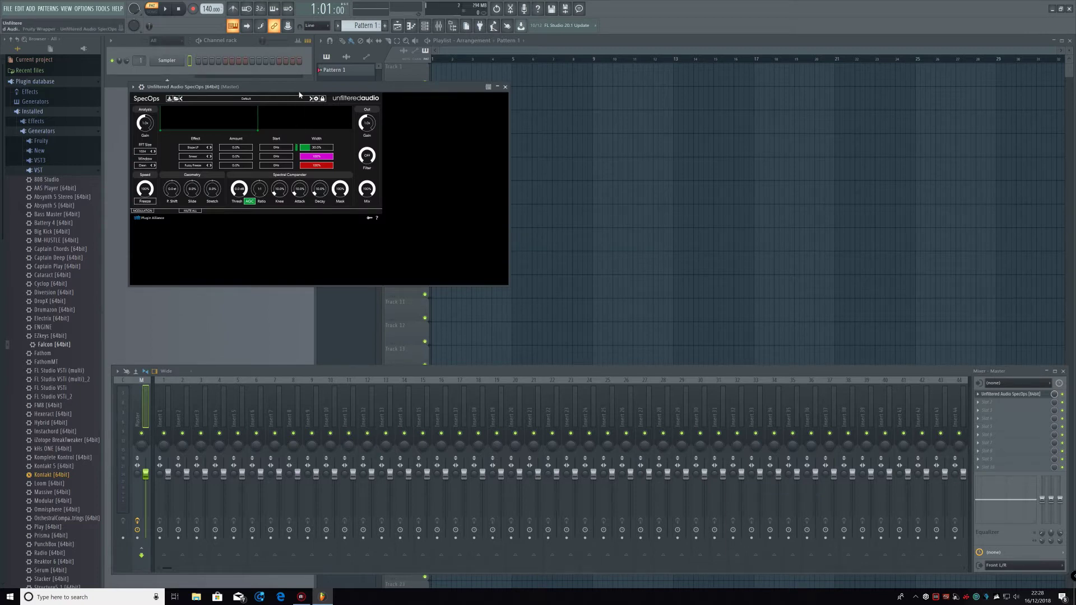
pyautogui.moveTo(299, 91); pyautogui.dragTo(559, 179)
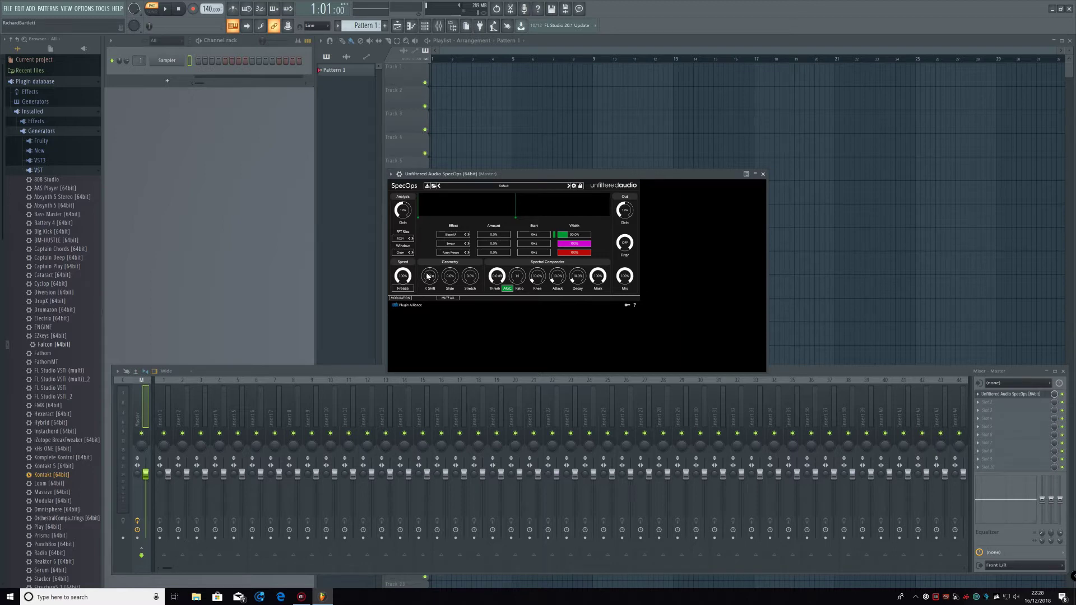
# Look through the effect categories offered by the SpecOps effect slots
pyautogui.rightClick(463, 282)
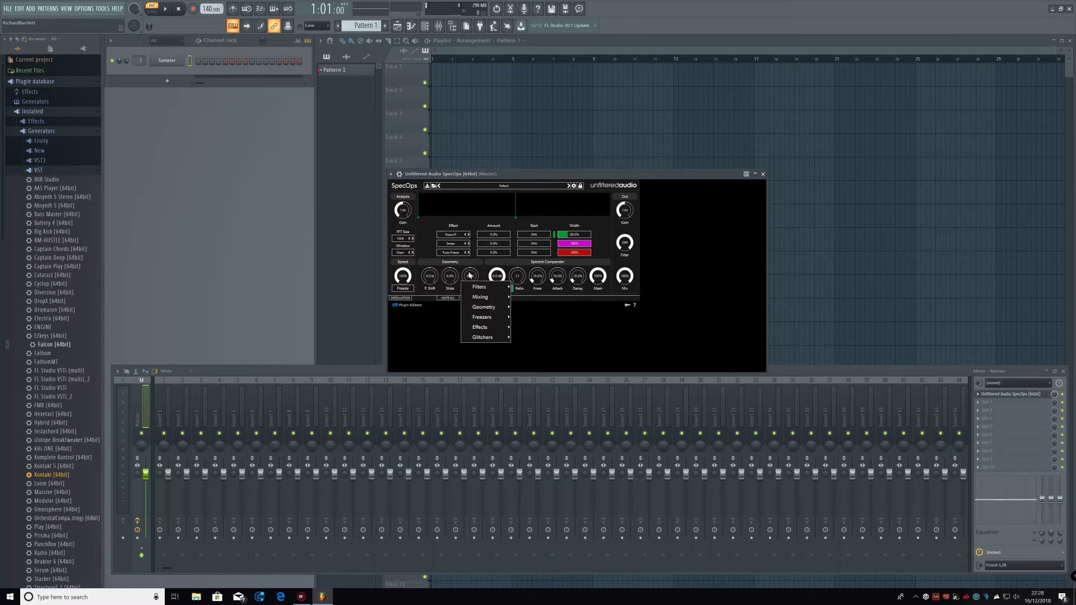
pyautogui.click(468, 276)
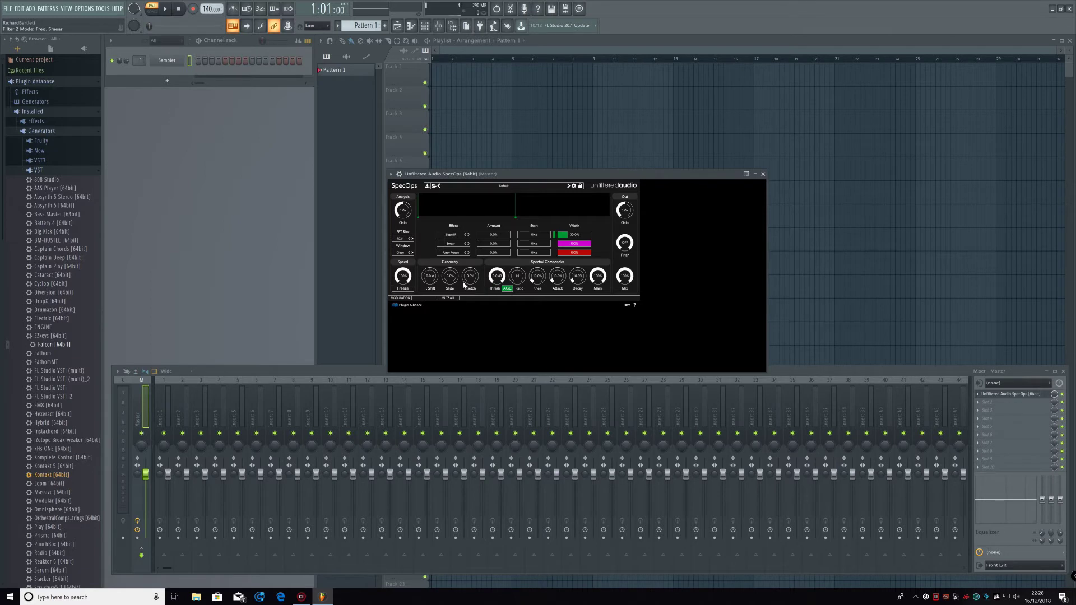
pyautogui.rightClick(470, 293)
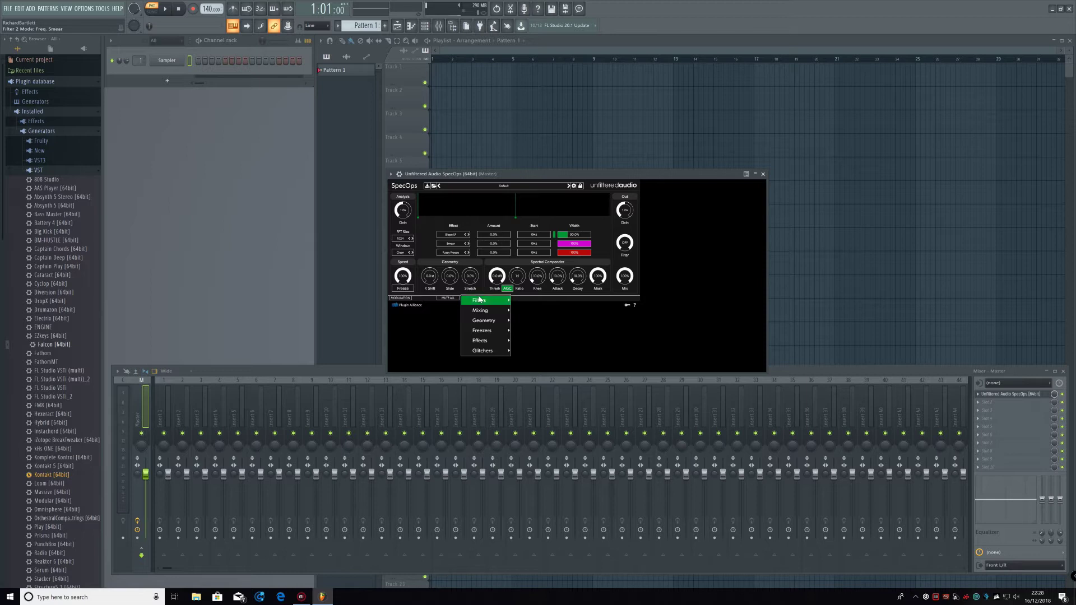
pyautogui.click(472, 289)
pyautogui.rightClick(471, 289)
pyautogui.click(463, 287)
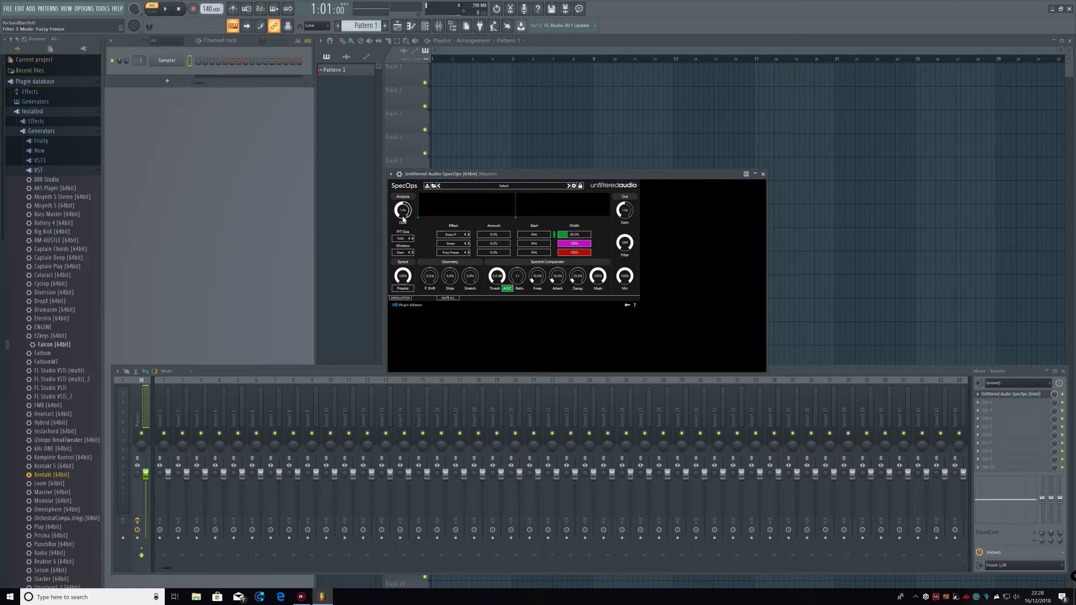
# Raise the SpecOps analysis gain and switch the second effect slot to a Topmost mode
pyautogui.moveTo(408, 217); pyautogui.dragTo(420, 193)
pyautogui.moveTo(416, 239)
pyautogui.mouseDown()
pyautogui.moveTo(417, 274)
pyautogui.moveTo(418, 254)
pyautogui.mouseUp()
pyautogui.moveTo(436, 182); pyautogui.dragTo(438, 194)
pyautogui.click(496, 275)
pyautogui.moveTo(511, 284)
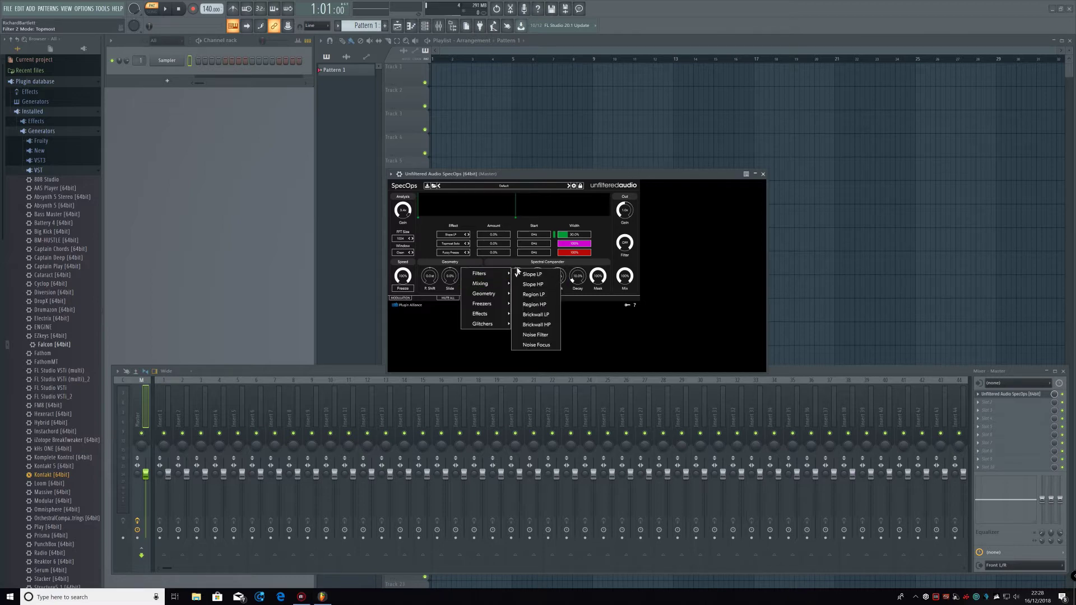
pyautogui.click(447, 286)
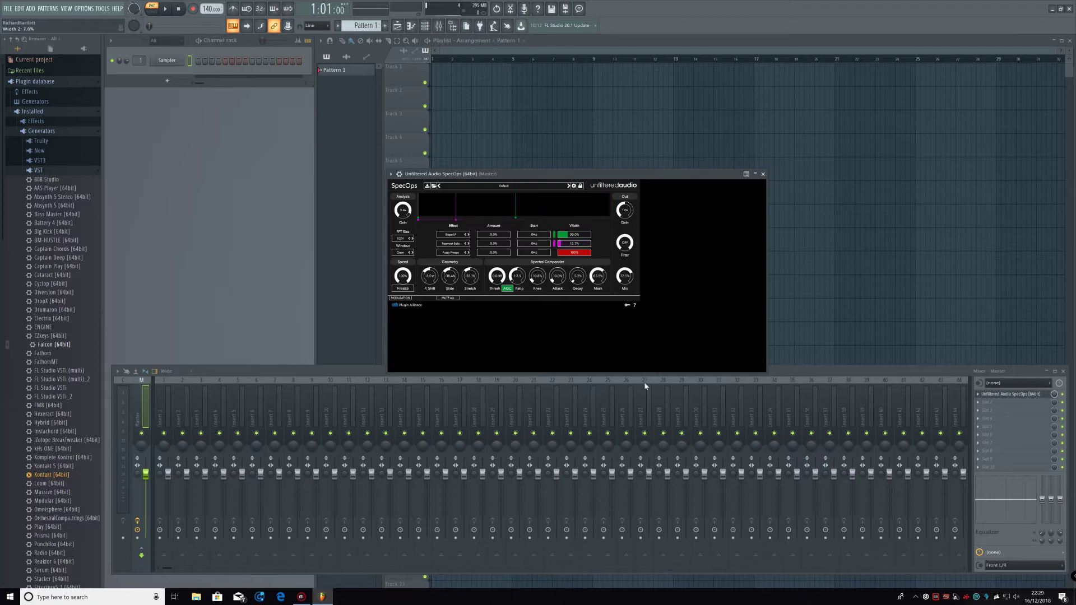
# Widen the first effect's frequency band and reduce the second effect's band width to 0%
pyautogui.moveTo(642, 365)
pyautogui.mouseDown()
pyautogui.moveTo(687, 280)
pyautogui.moveTo(661, 352)
pyautogui.moveTo(668, 295)
pyautogui.mouseUp()
pyautogui.rightClick(660, 238)
pyautogui.click(694, 247)
pyautogui.scroll(3, 411, 208)
# Change the FFT size and try the analysis window types, ending on Clean
pyautogui.click(409, 292)
pyautogui.click(410, 284)
pyautogui.click(408, 292)
pyautogui.click(407, 300)
# Check the third slot's effect categories and raise the second effect's amount
pyautogui.click(466, 295)
pyautogui.moveTo(473, 321)
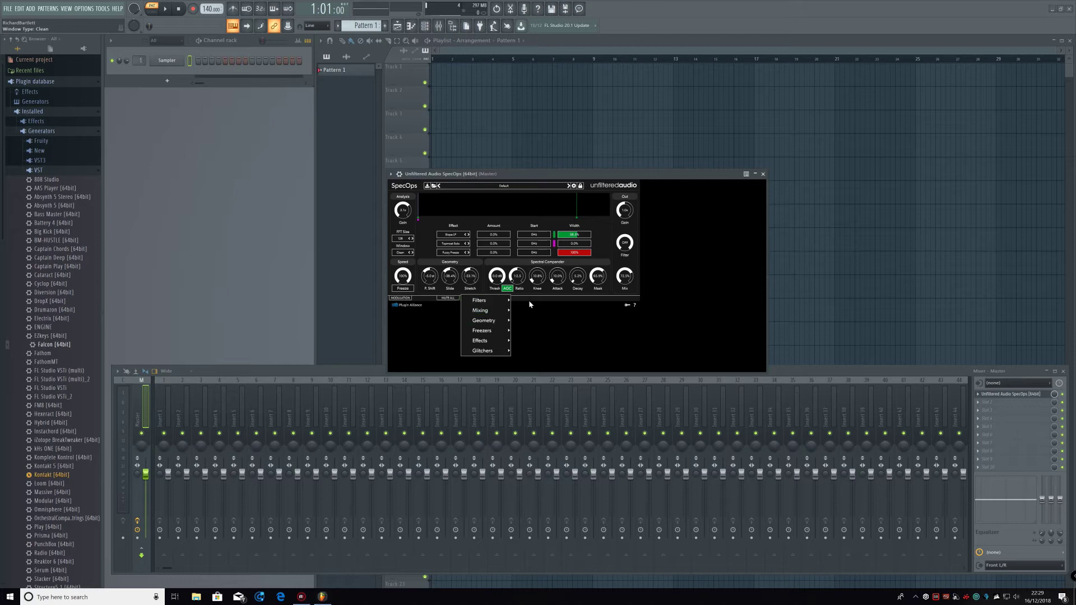
pyautogui.click(559, 274)
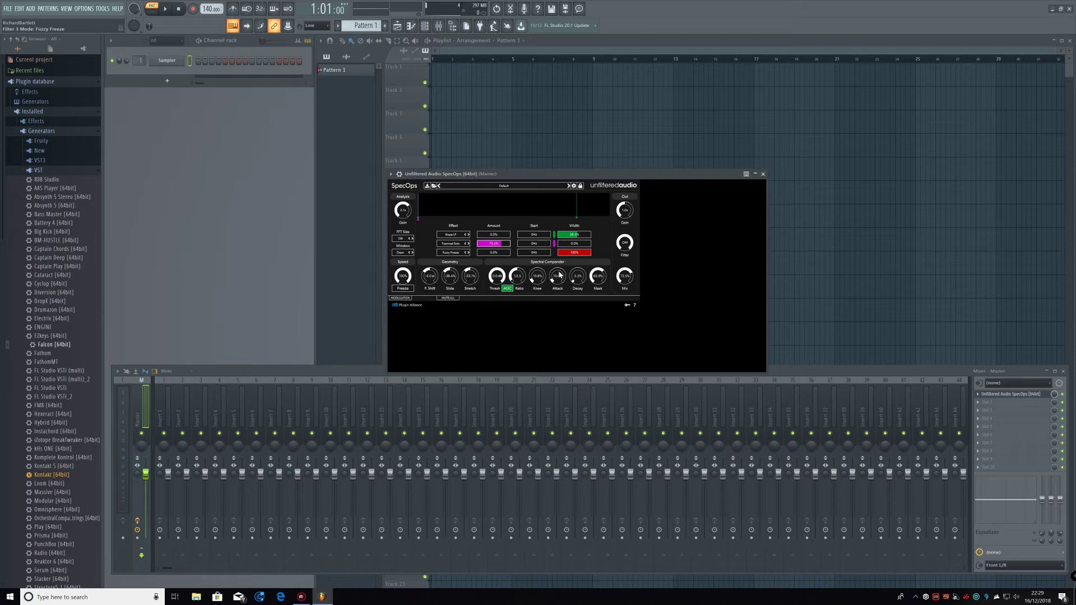
pyautogui.moveTo(560, 274); pyautogui.dragTo(548, 314)
# Close the SpecOps window and delete the effect from the master track's first slot
pyautogui.click(763, 174)
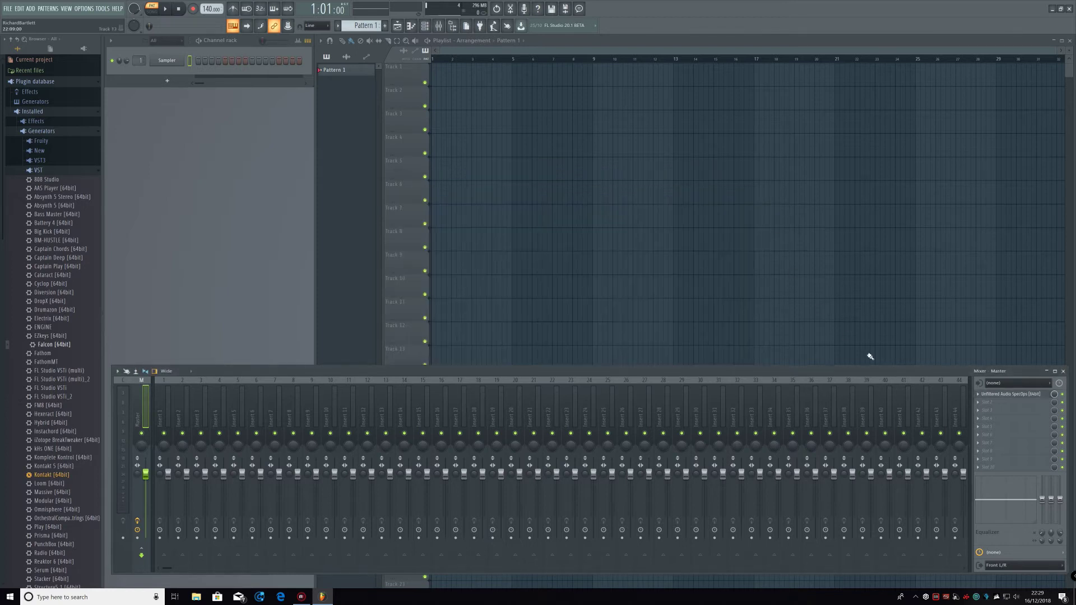
pyautogui.click(977, 394)
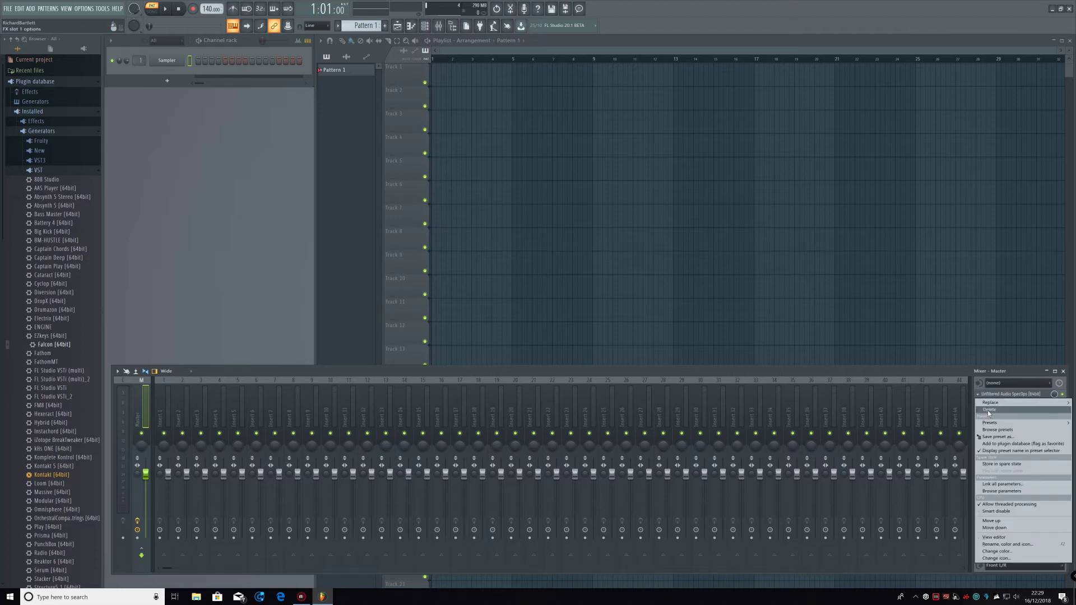
pyautogui.click(988, 411)
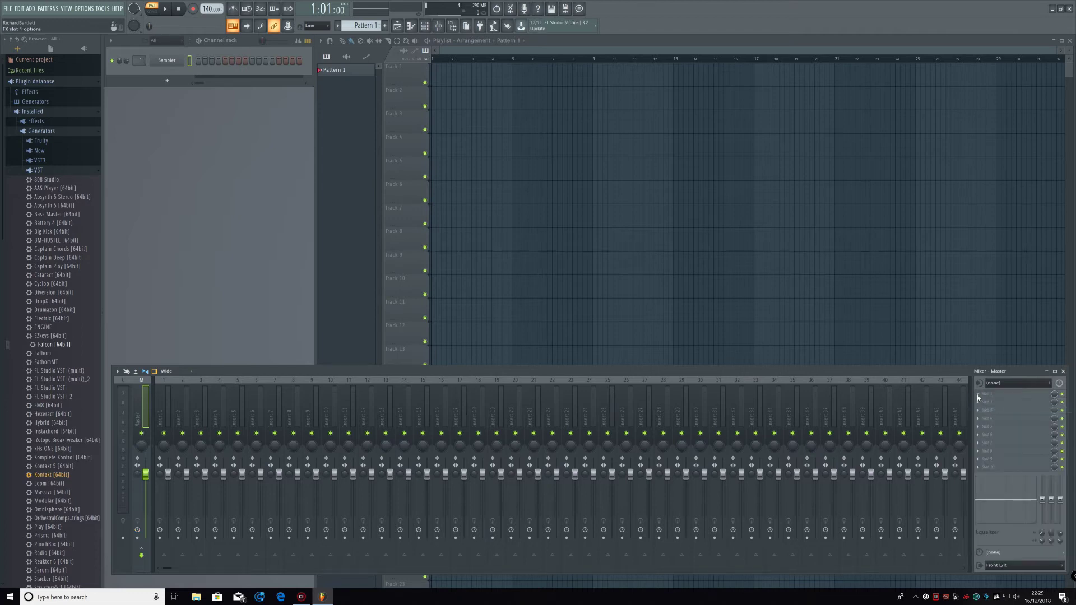
# Load Unfiltered Audio Byome in the master track's first effect slot and move its window above the mixer
pyautogui.click(977, 395)
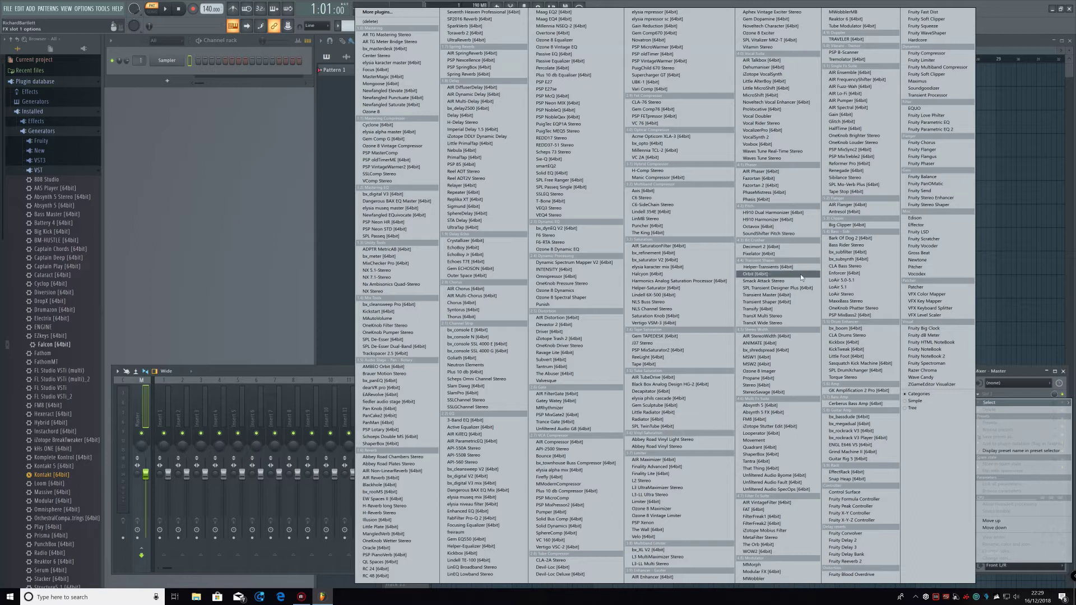
pyautogui.click(777, 478)
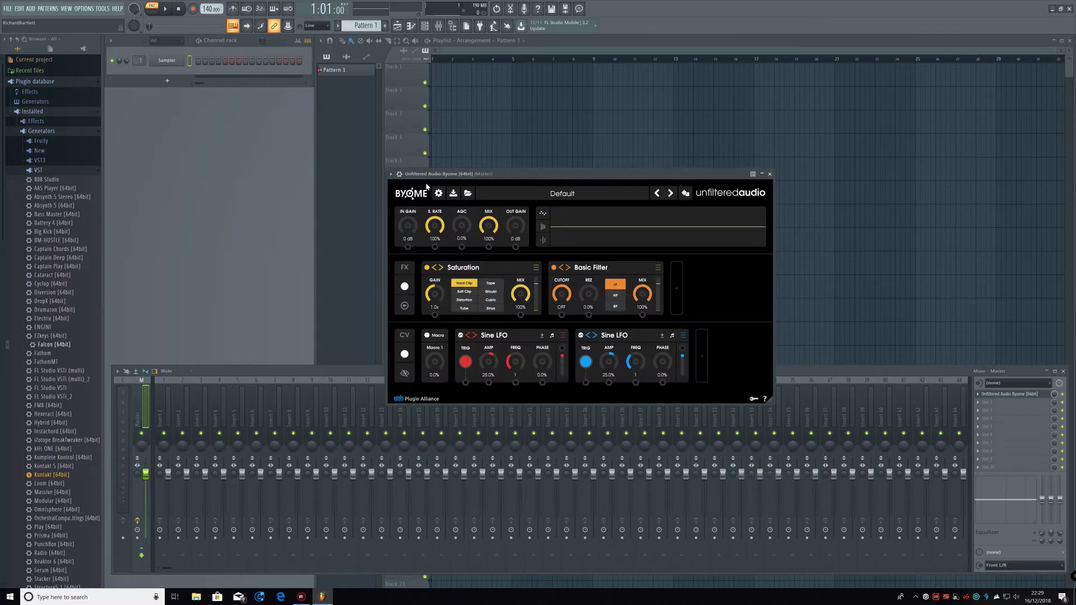
pyautogui.moveTo(558, 178); pyautogui.dragTo(510, 136)
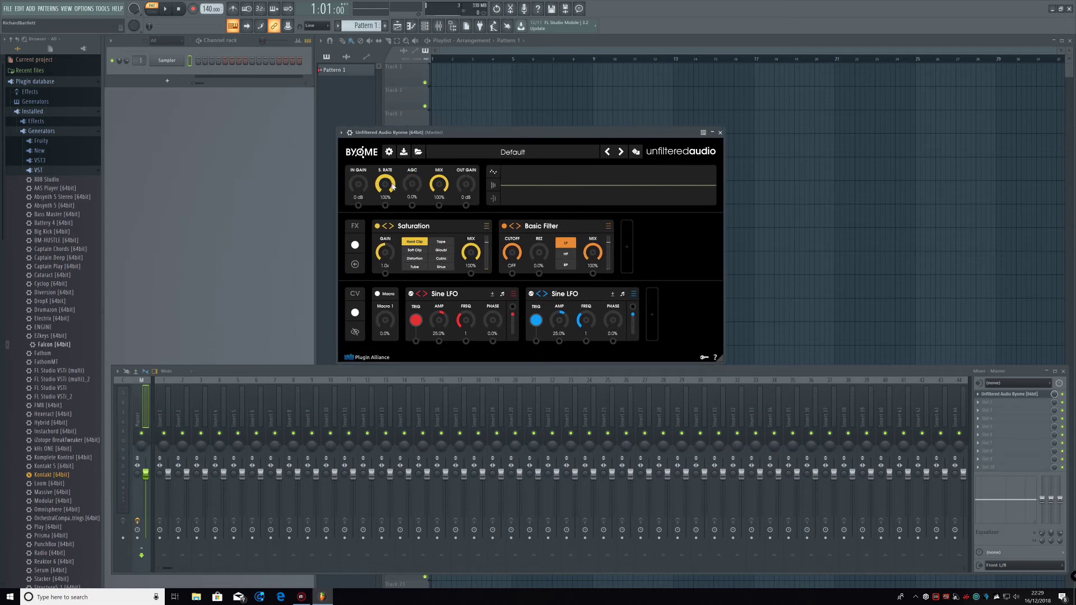
# Set the sample rate to 58.1%, AGC and main mix to about 60%, output gain to -1.8 dB and Saturation mix to 64.3%
pyautogui.moveTo(393, 183); pyautogui.dragTo(393, 226)
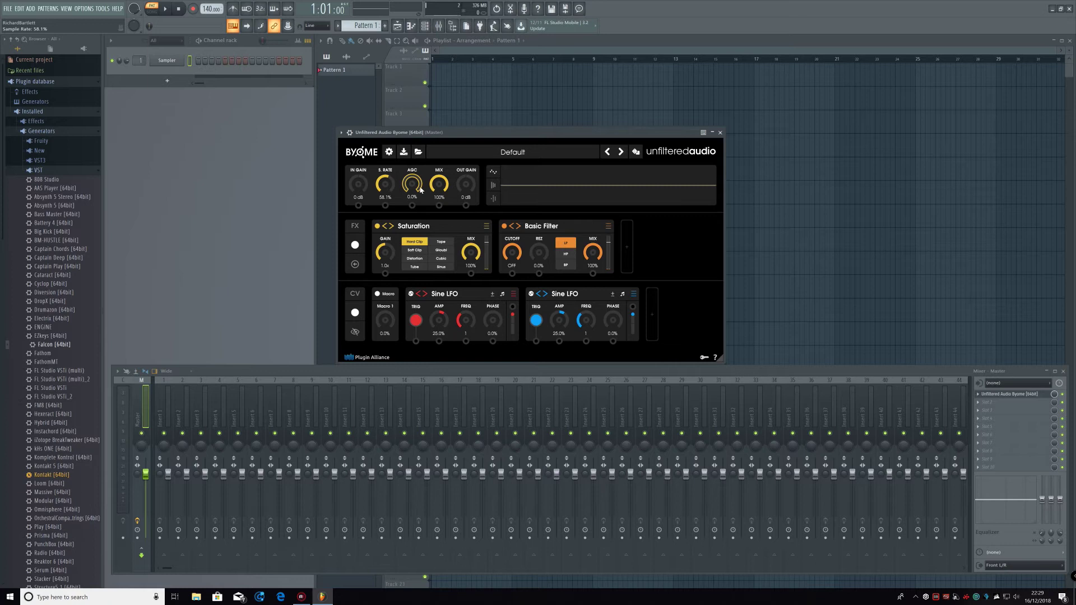
pyautogui.moveTo(421, 181); pyautogui.dragTo(447, 224)
pyautogui.moveTo(467, 184); pyautogui.dragTo(470, 176)
pyautogui.moveTo(473, 248); pyautogui.dragTo(475, 262)
# Patch the first Sine LFO's modulation outputs to the main mix and AGC knobs
pyautogui.moveTo(494, 342); pyautogui.dragTo(472, 275)
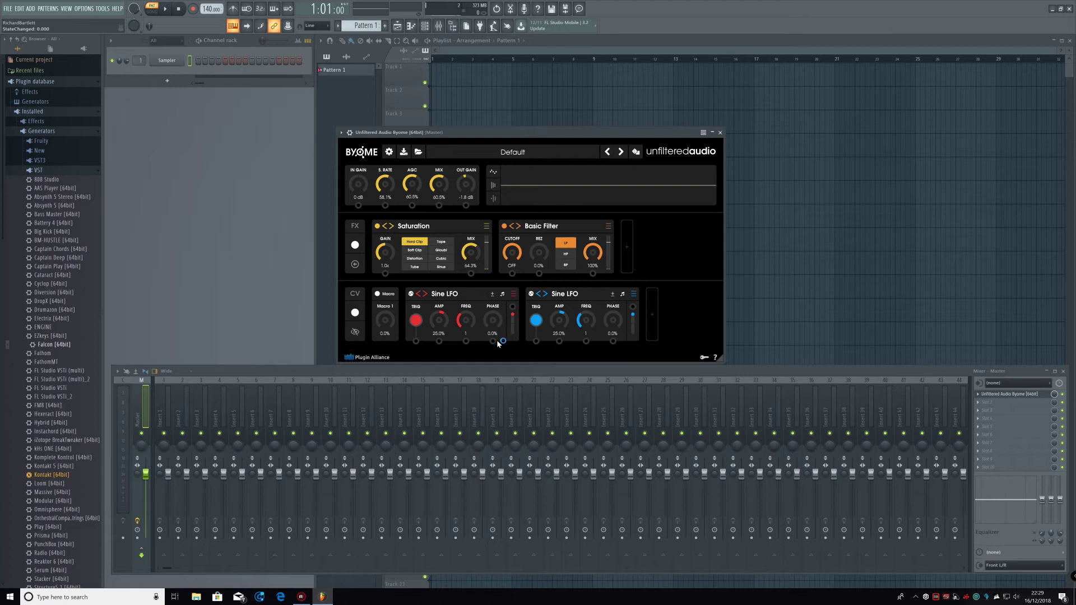
pyautogui.moveTo(493, 341); pyautogui.dragTo(472, 275)
pyautogui.moveTo(493, 341); pyautogui.dragTo(414, 207)
pyautogui.moveTo(466, 342); pyautogui.dragTo(412, 206)
pyautogui.moveTo(513, 306); pyautogui.dragTo(475, 277)
pyautogui.moveTo(471, 274); pyautogui.dragTo(480, 227)
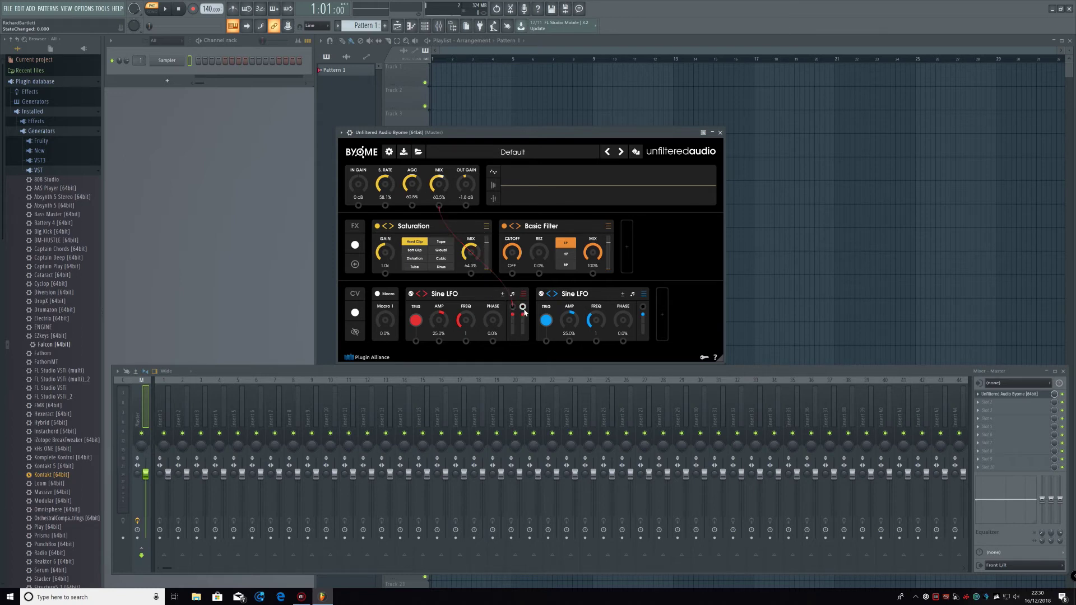
pyautogui.moveTo(500, 264); pyautogui.dragTo(364, 331)
pyautogui.moveTo(366, 308); pyautogui.dragTo(412, 206)
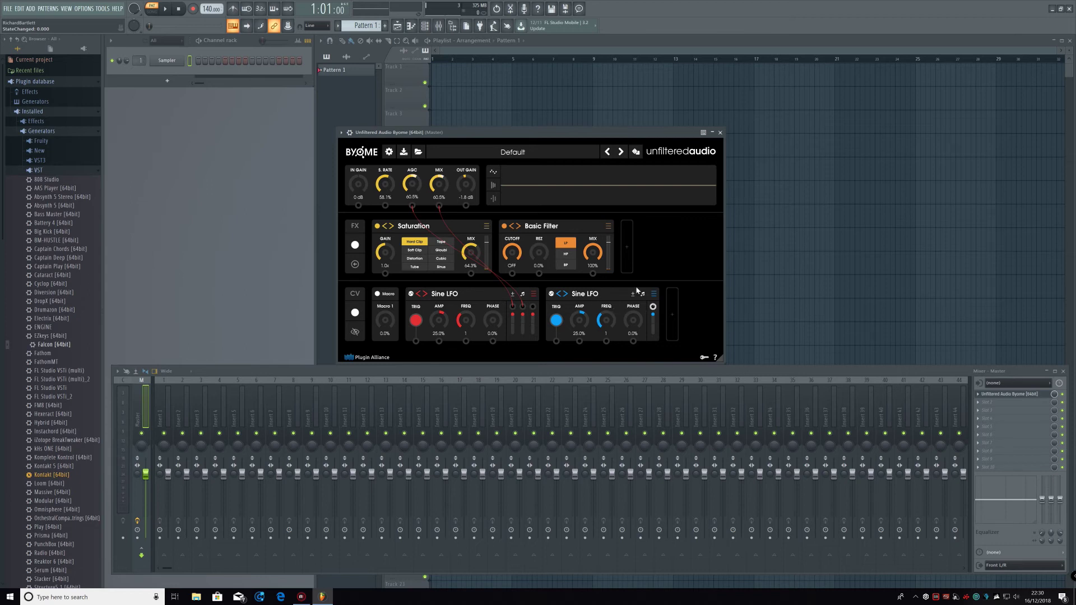
# Patch the second Sine LFO's modulation output to the Basic Filter's resonance
pyautogui.moveTo(601, 267); pyautogui.dragTo(629, 234)
pyautogui.moveTo(601, 280); pyautogui.dragTo(657, 360)
pyautogui.moveTo(623, 310)
pyautogui.mouseDown()
pyautogui.moveTo(615, 327)
pyautogui.moveTo(610, 308)
pyautogui.mouseUp()
pyautogui.moveTo(578, 319)
pyautogui.mouseDown()
pyautogui.moveTo(574, 289)
pyautogui.moveTo(573, 339)
pyautogui.mouseUp()
pyautogui.moveTo(625, 347); pyautogui.dragTo(639, 342)
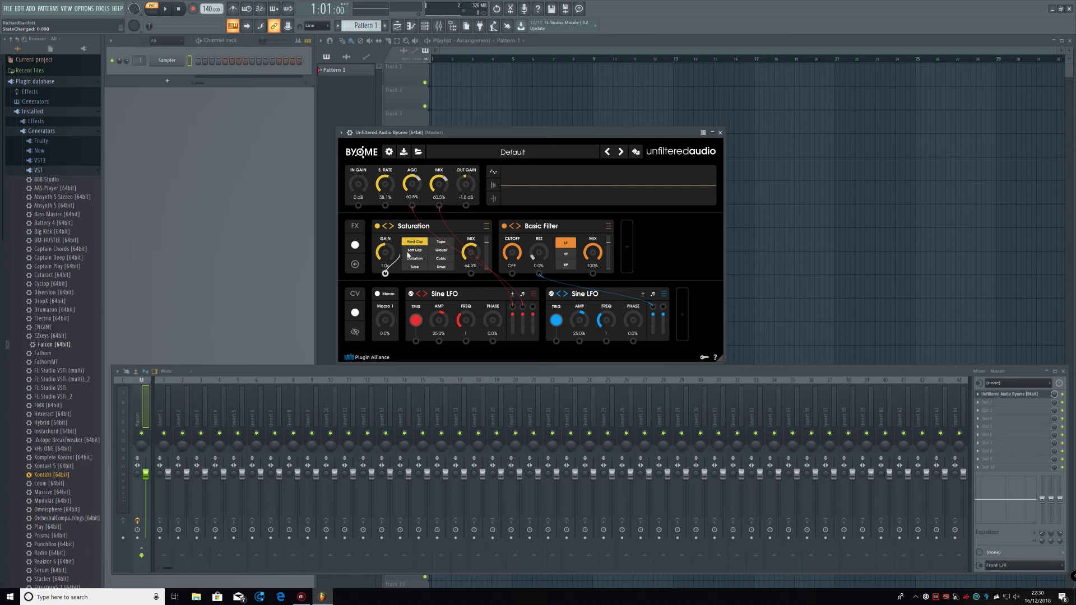
pyautogui.moveTo(449, 244); pyautogui.dragTo(343, 483)
pyautogui.moveTo(383, 343); pyautogui.dragTo(392, 315)
pyautogui.moveTo(407, 240); pyautogui.dragTo(451, 398)
pyautogui.moveTo(454, 339); pyautogui.dragTo(389, 179)
pyautogui.moveTo(401, 204); pyautogui.dragTo(349, 295)
pyautogui.moveTo(354, 236); pyautogui.dragTo(355, 206)
pyautogui.moveTo(420, 346); pyautogui.dragTo(587, 313)
pyautogui.moveTo(615, 315); pyautogui.dragTo(577, 303)
pyautogui.moveTo(538, 248); pyautogui.dragTo(681, 330)
pyautogui.moveTo(371, 269); pyautogui.dragTo(688, 214)
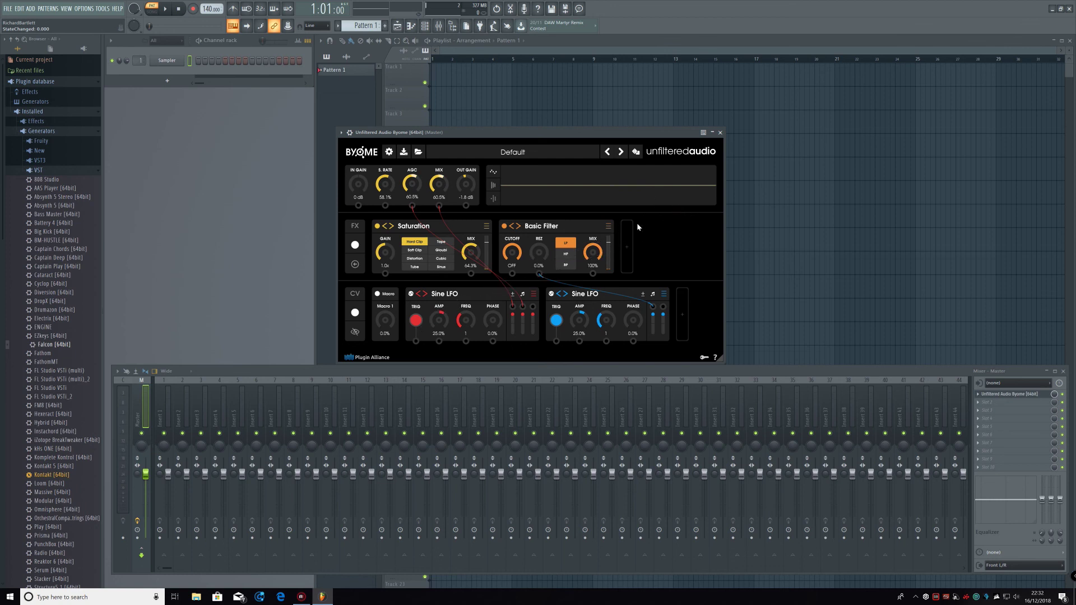